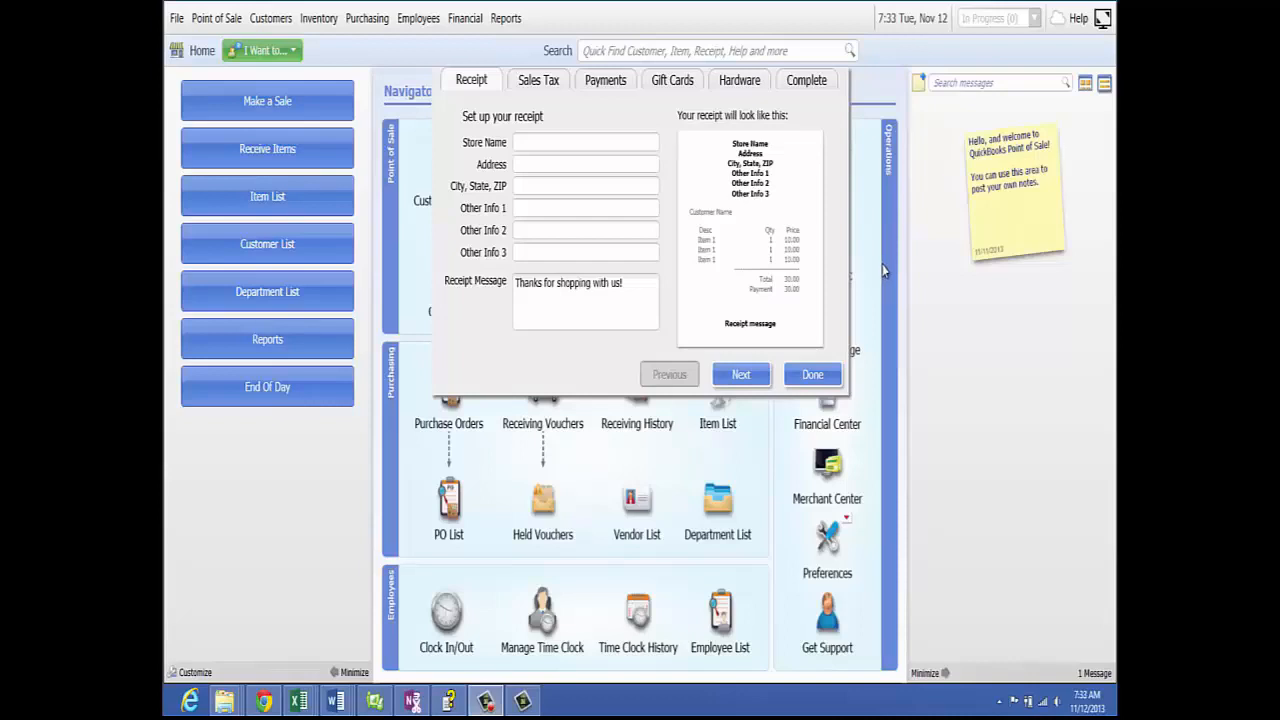
# - Close the setup interview dialog with Done
pyautogui.click(811, 376)
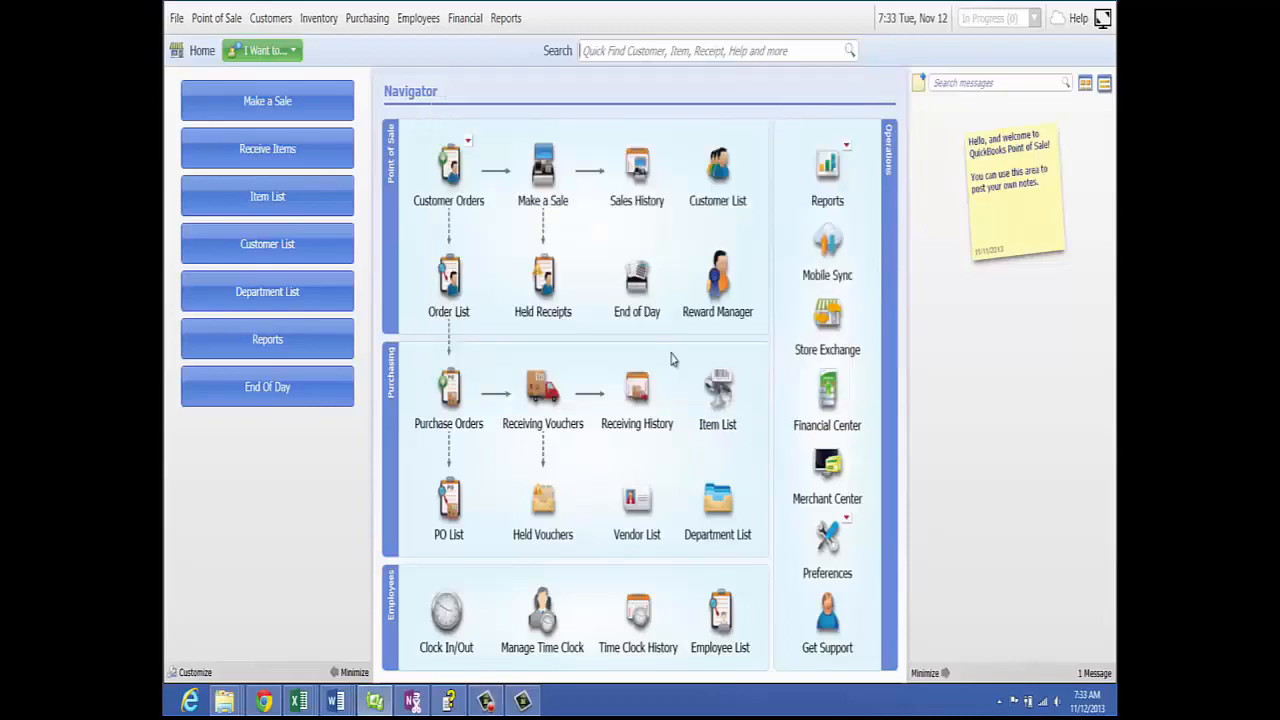
# - Reopen the Setup Interview from the File menu
pyautogui.click(177, 21)
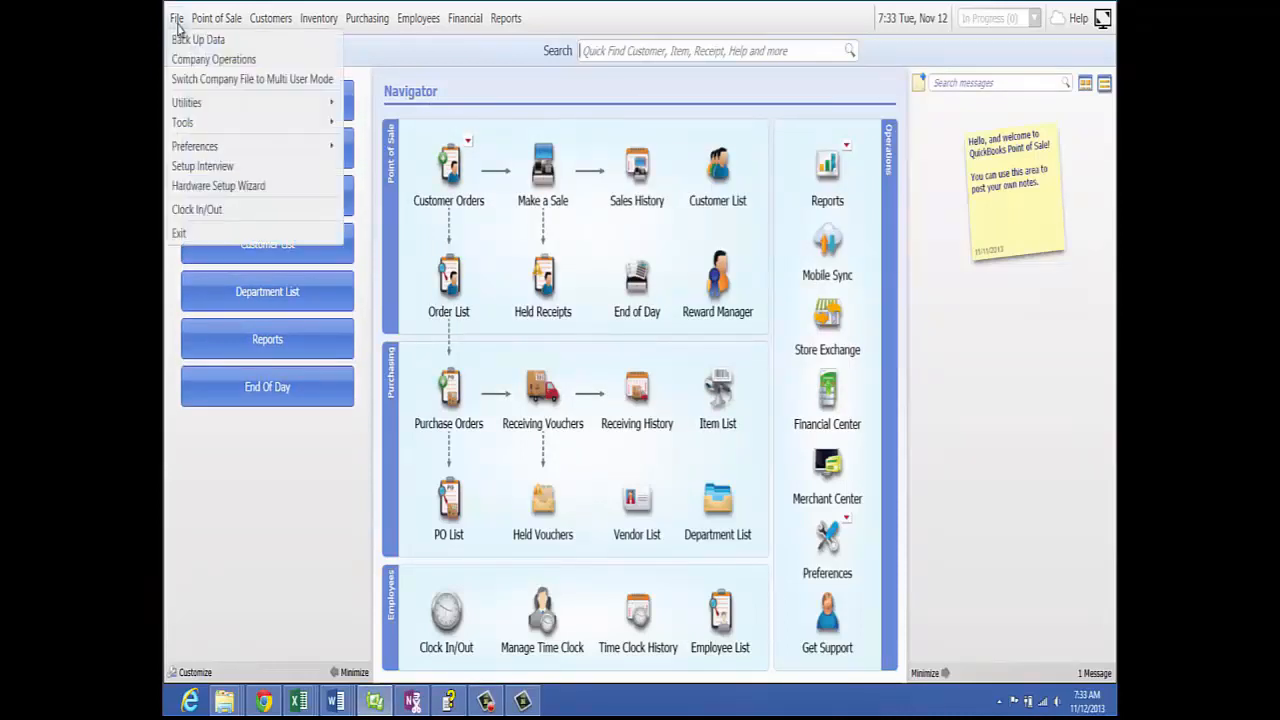
pyautogui.click(210, 168)
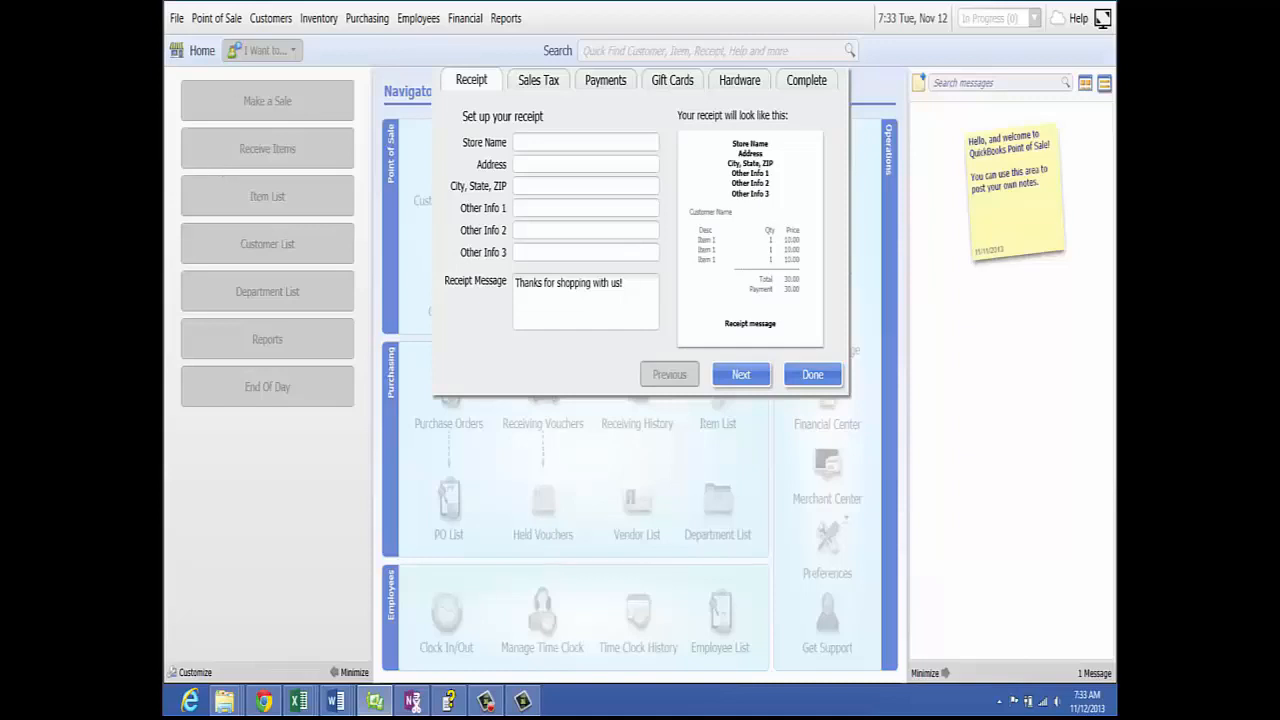
# - Enter store name Al's Sports Hut, its street address, city/state/ZIP and phone on the receipt
pyautogui.click(522, 143)
pyautogui.write("Al's Sports Hut")
pyautogui.press('Tab')
pyautogui.write('123 Any')
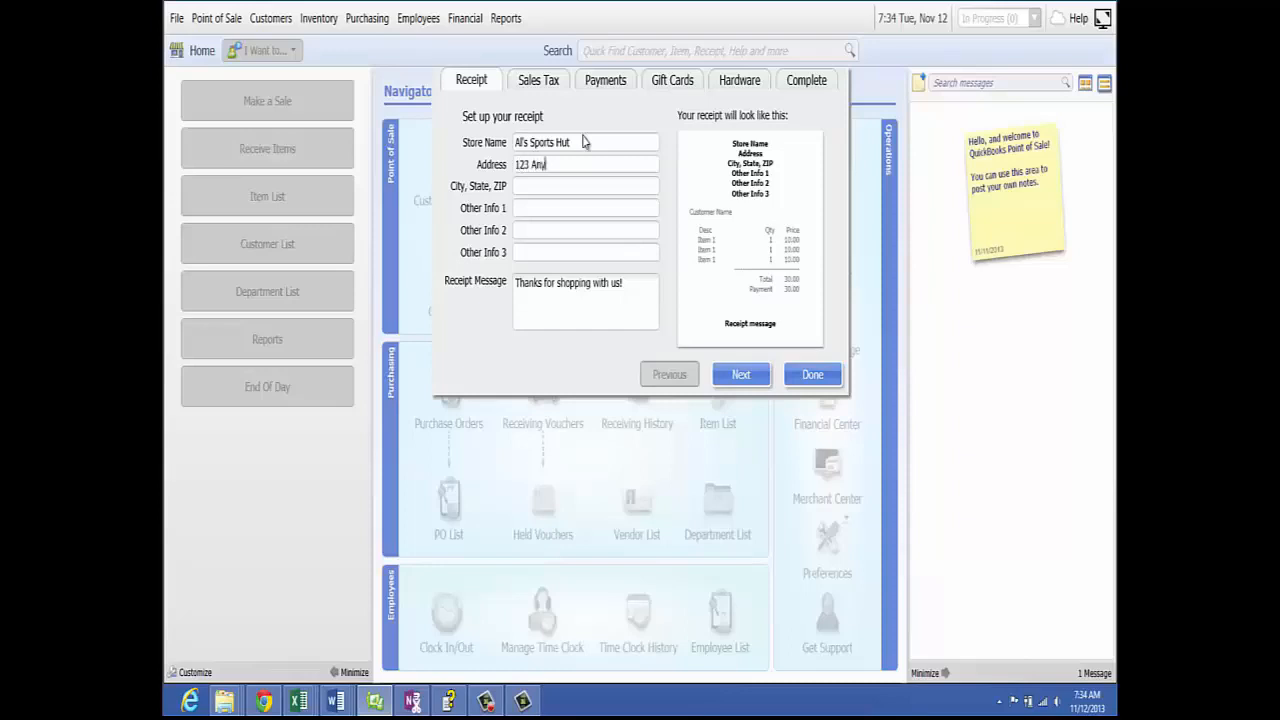
pyautogui.write('where Lane')
pyautogui.write('AnyC')
pyautogui.write('ity, M')
pyautogui.write('i')
pyautogui.write(' 492')
pyautogui.write('31')
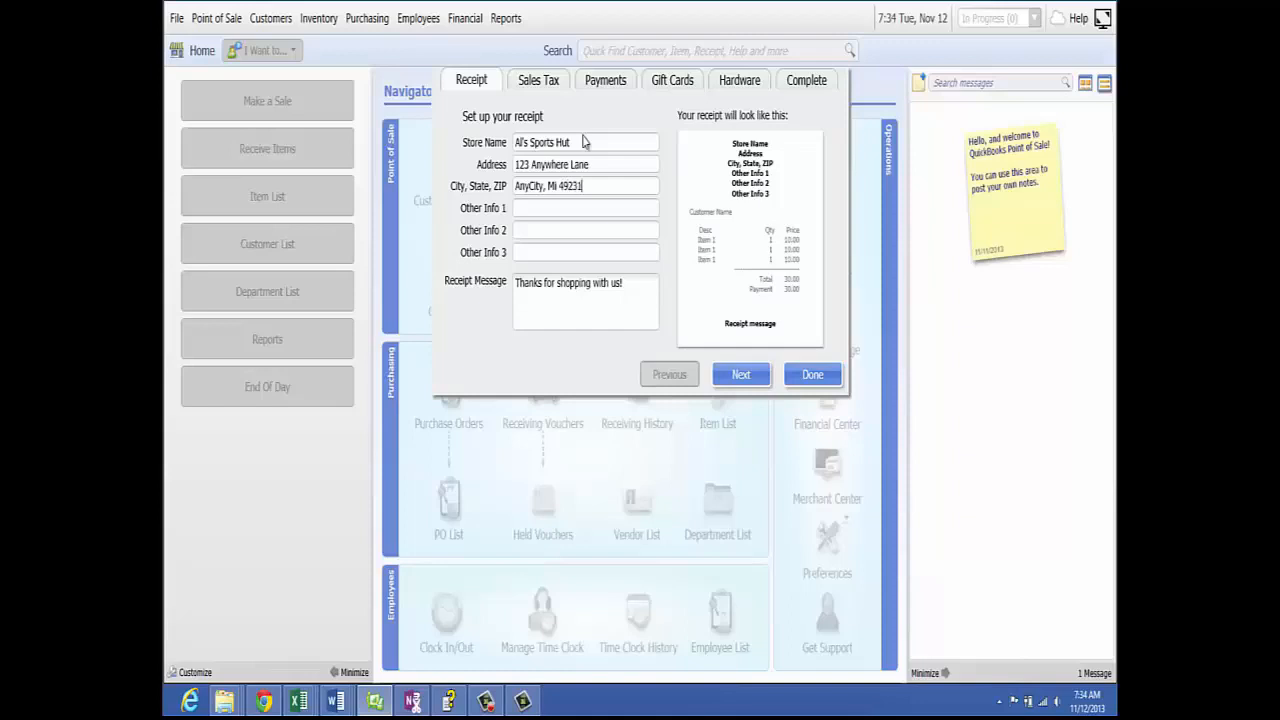
pyautogui.click(573, 208)
pyautogui.press('Tab')
pyautogui.click(633, 284)
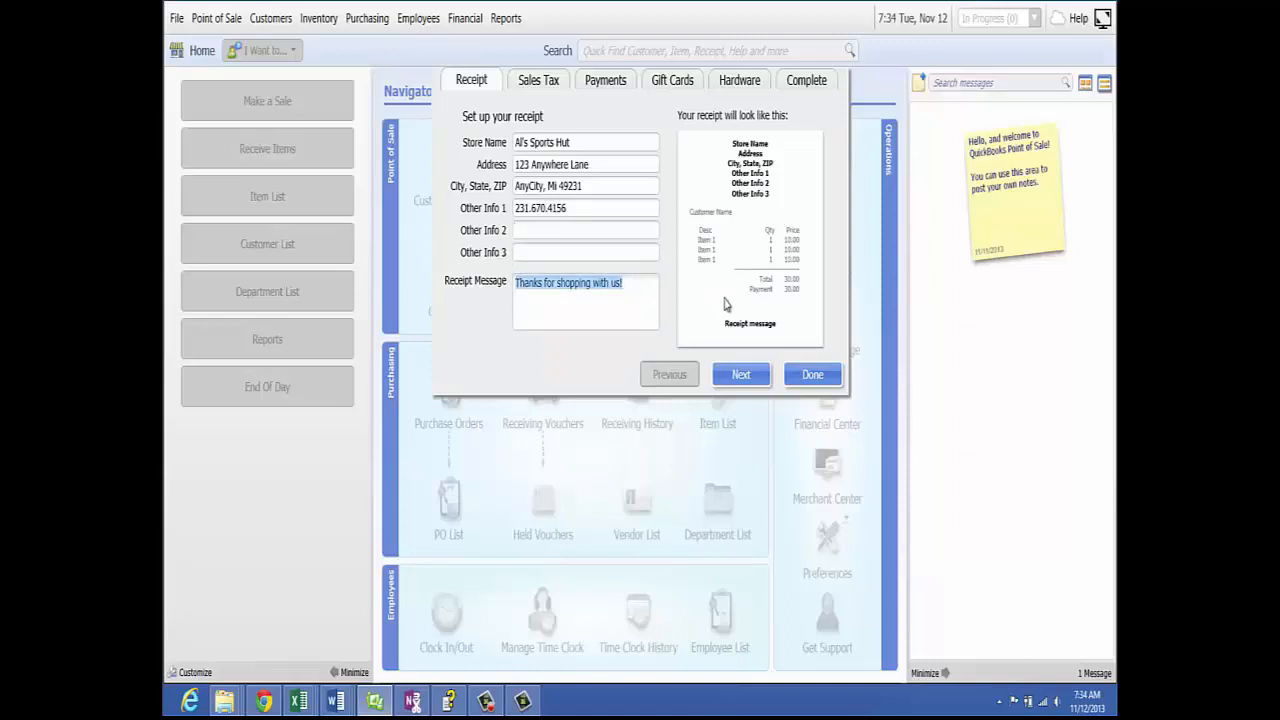
# - Set the sales tax rate to 6% with State of Michigan as the tax agency
pyautogui.click(740, 375)
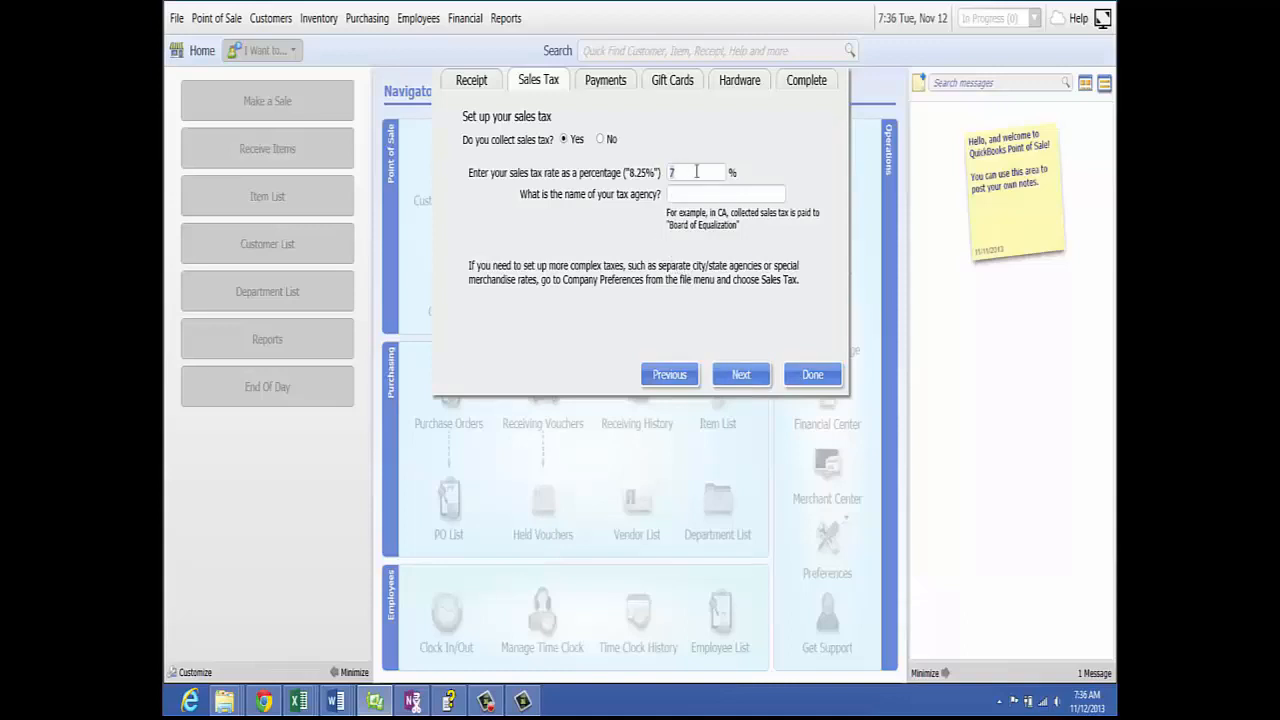
pyautogui.write('6')
pyautogui.click(693, 192)
pyautogui.write('State of Michigan')
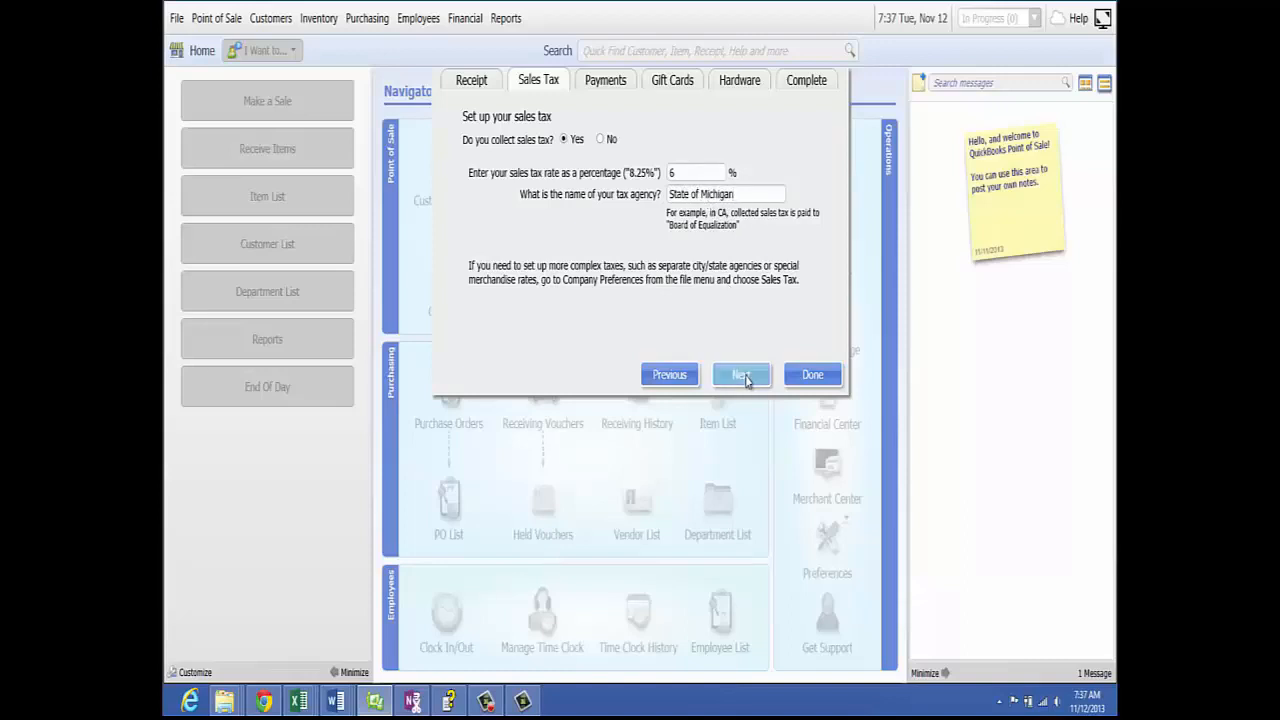
# - Keep Yes for accepting credit and debit cards and open the Intuit Payments sign-in
pyautogui.click(746, 379)
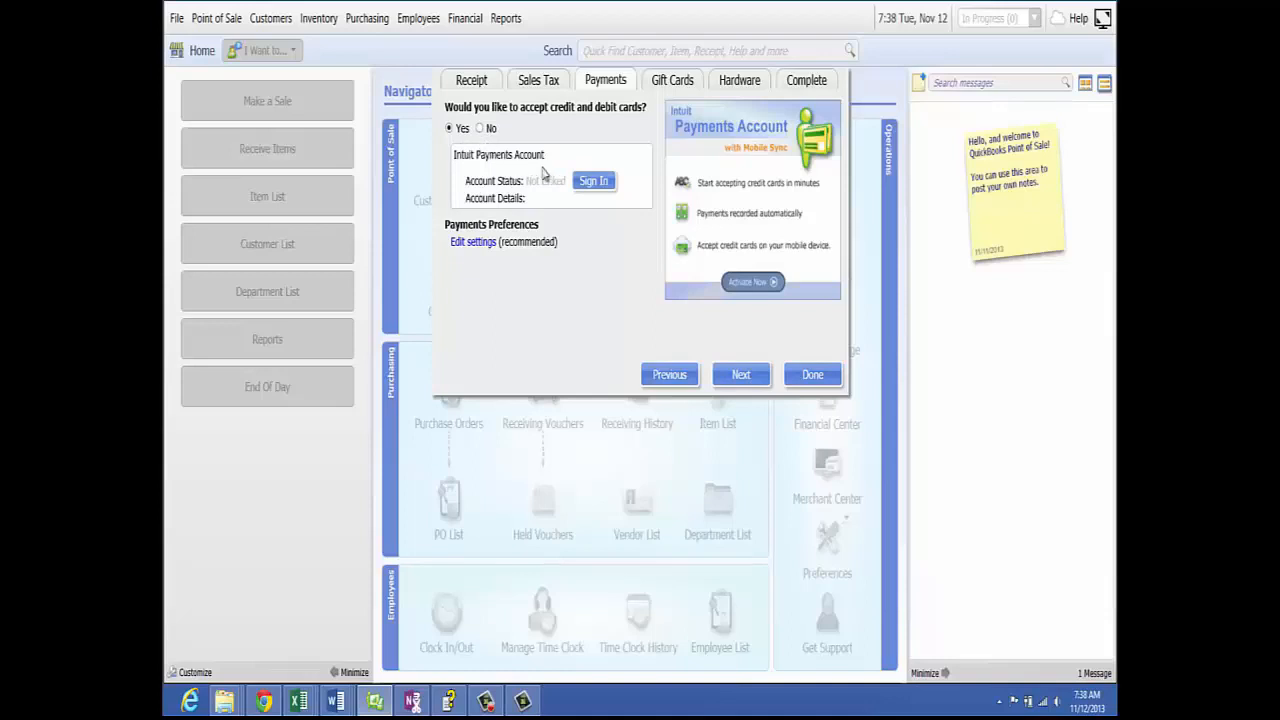
pyautogui.click(594, 181)
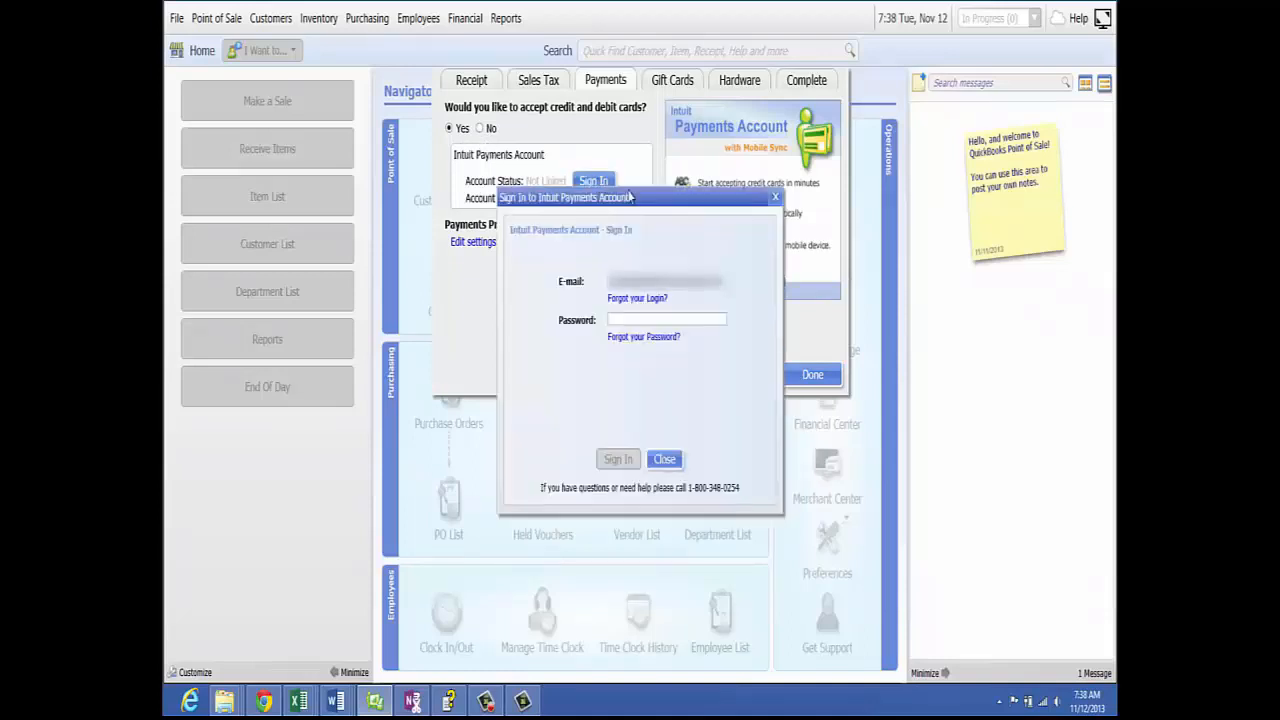
# - Sign in to the payments account with its password, then dismiss the 'no accounts found' message
pyautogui.click(617, 321)
pyautogui.write('••••••••••')
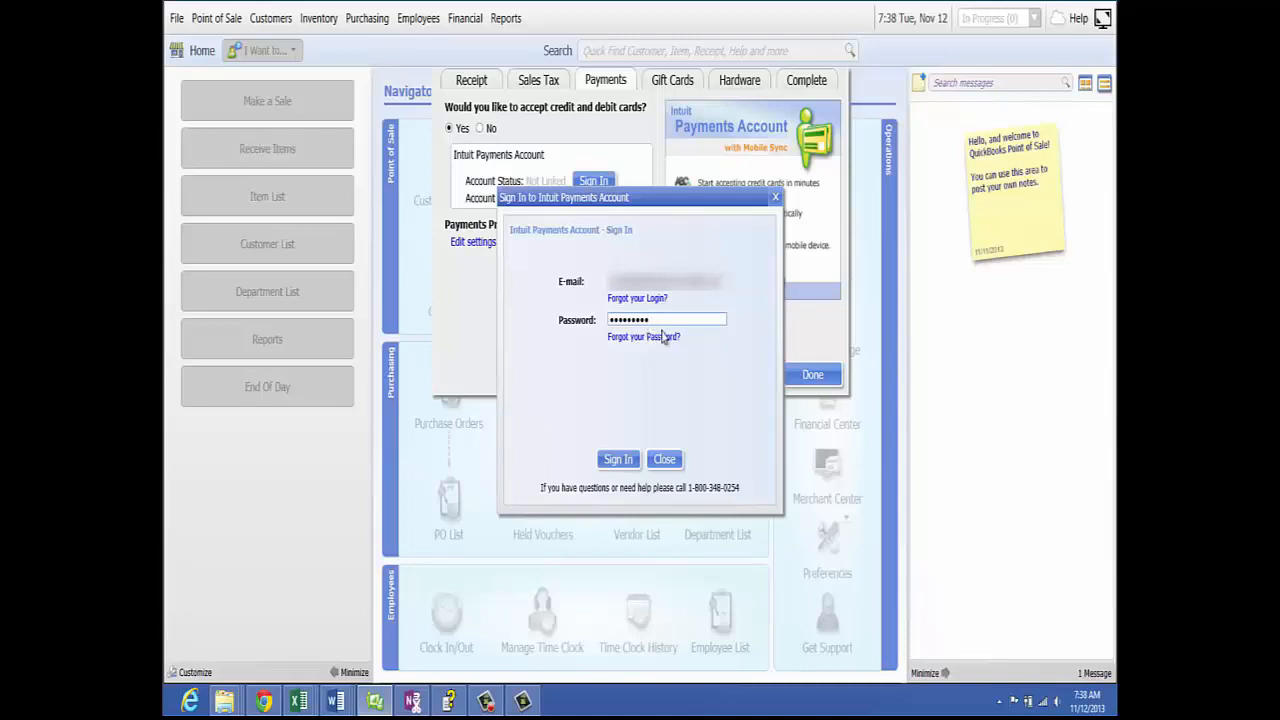
pyautogui.click(617, 460)
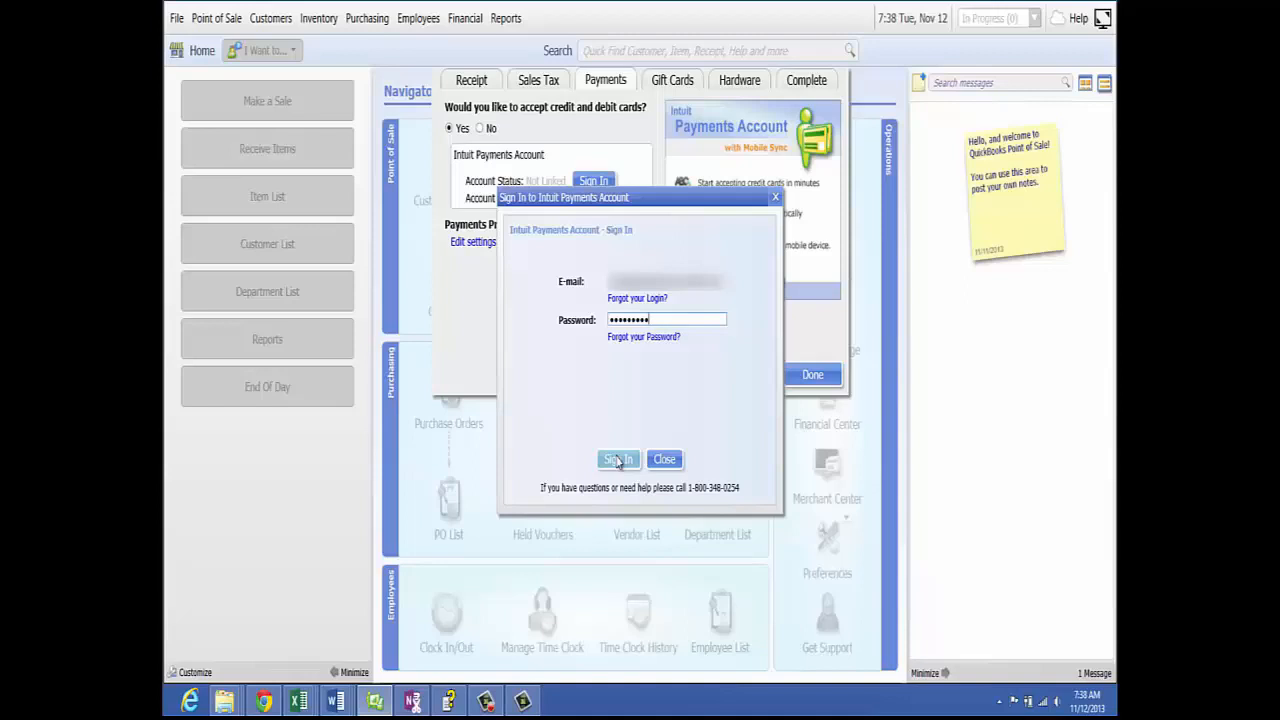
pyautogui.click(618, 460)
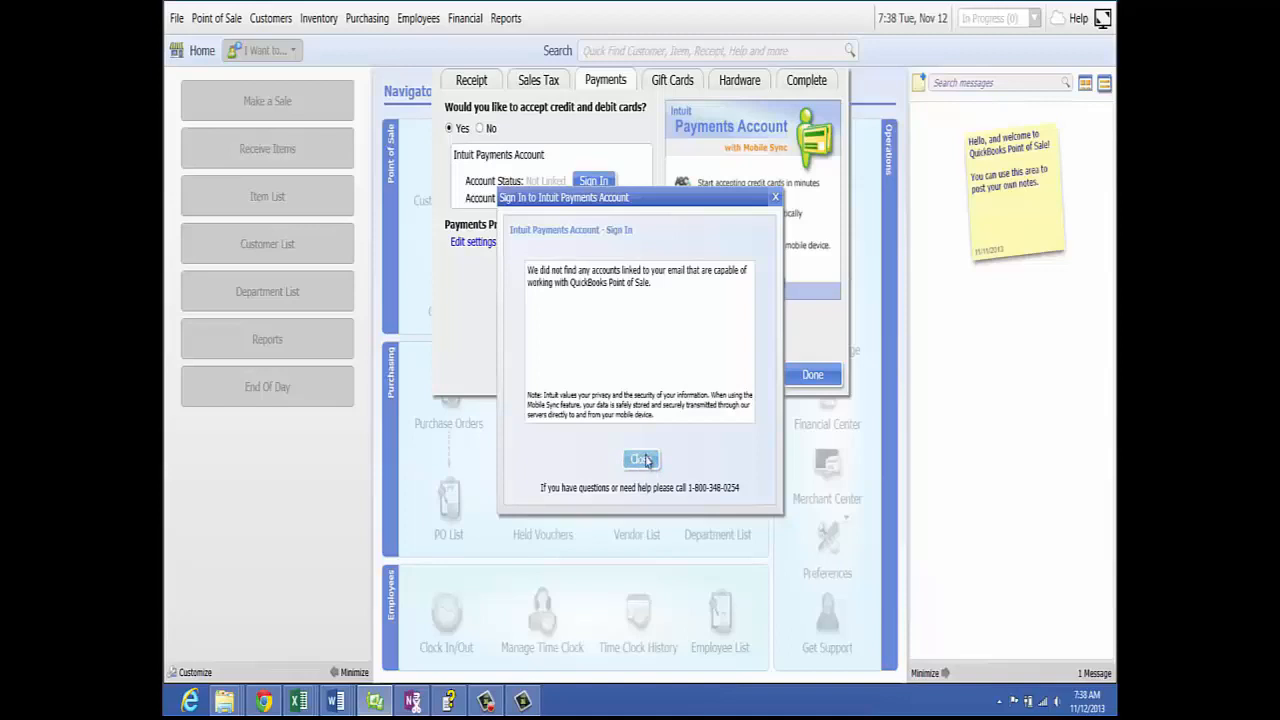
pyautogui.click(641, 459)
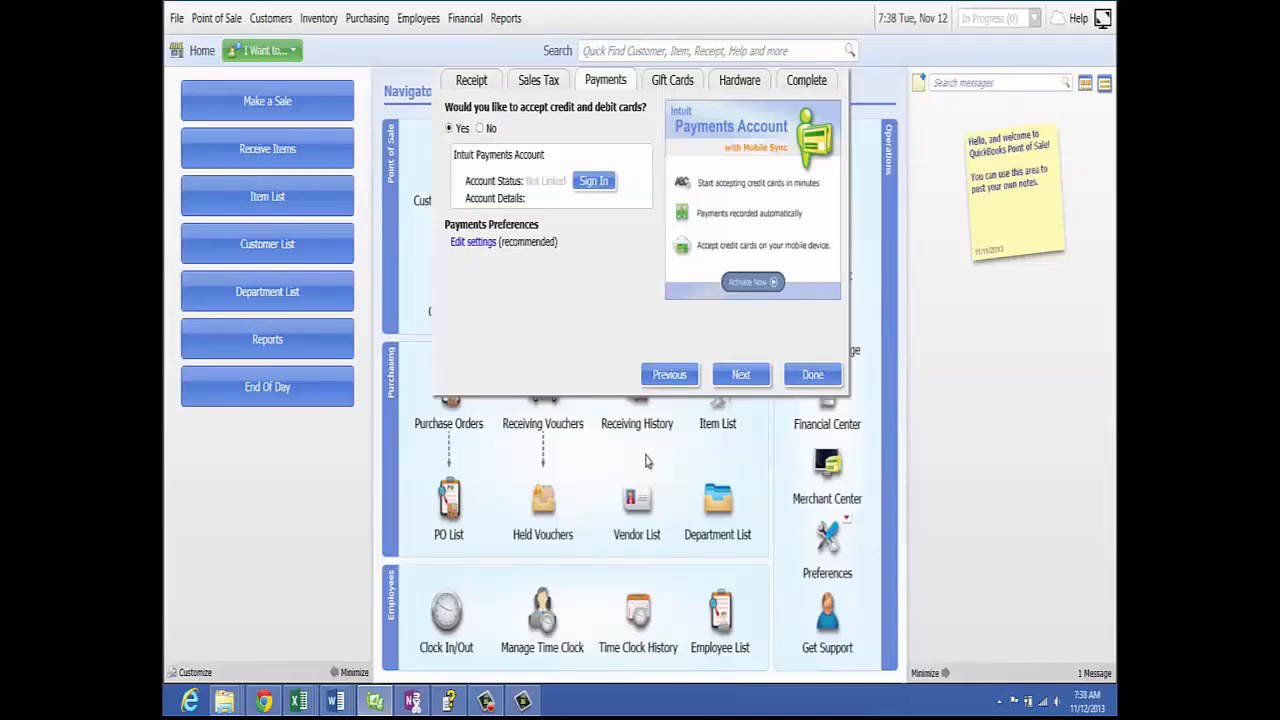
# - Review the payment preference settings and continue to the Gift Cards page
pyautogui.click(474, 243)
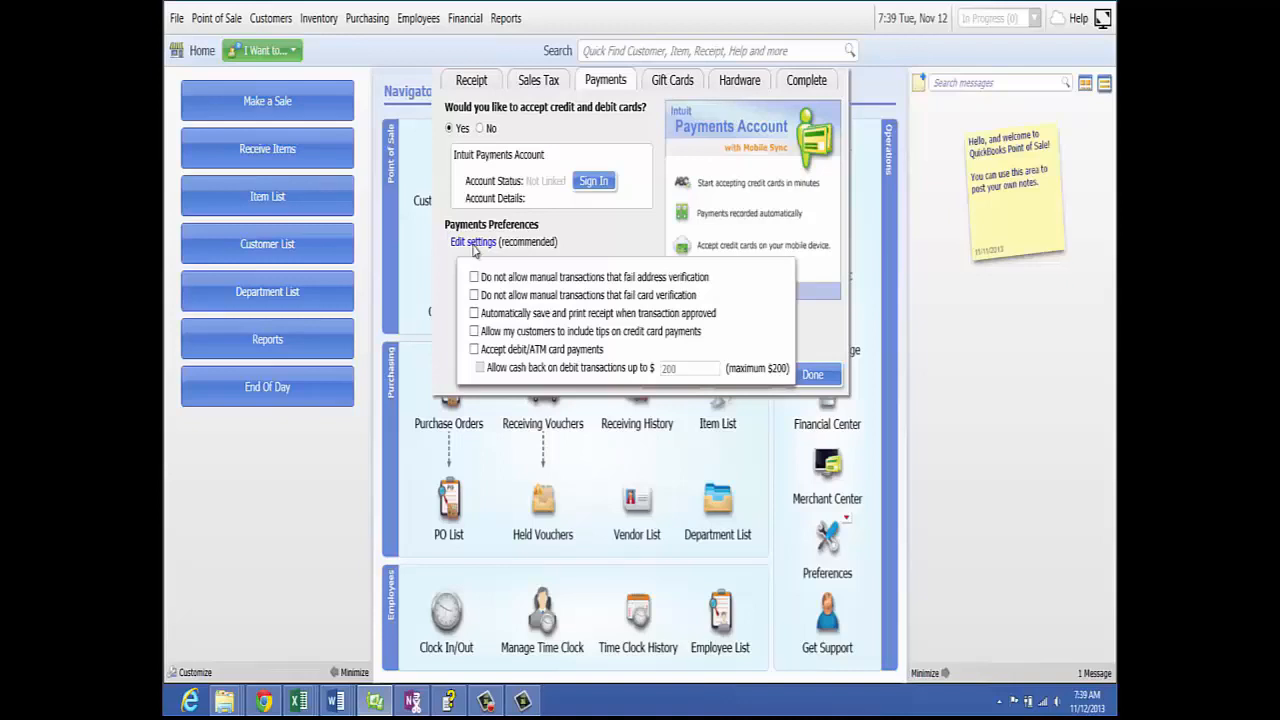
pyautogui.click(766, 375)
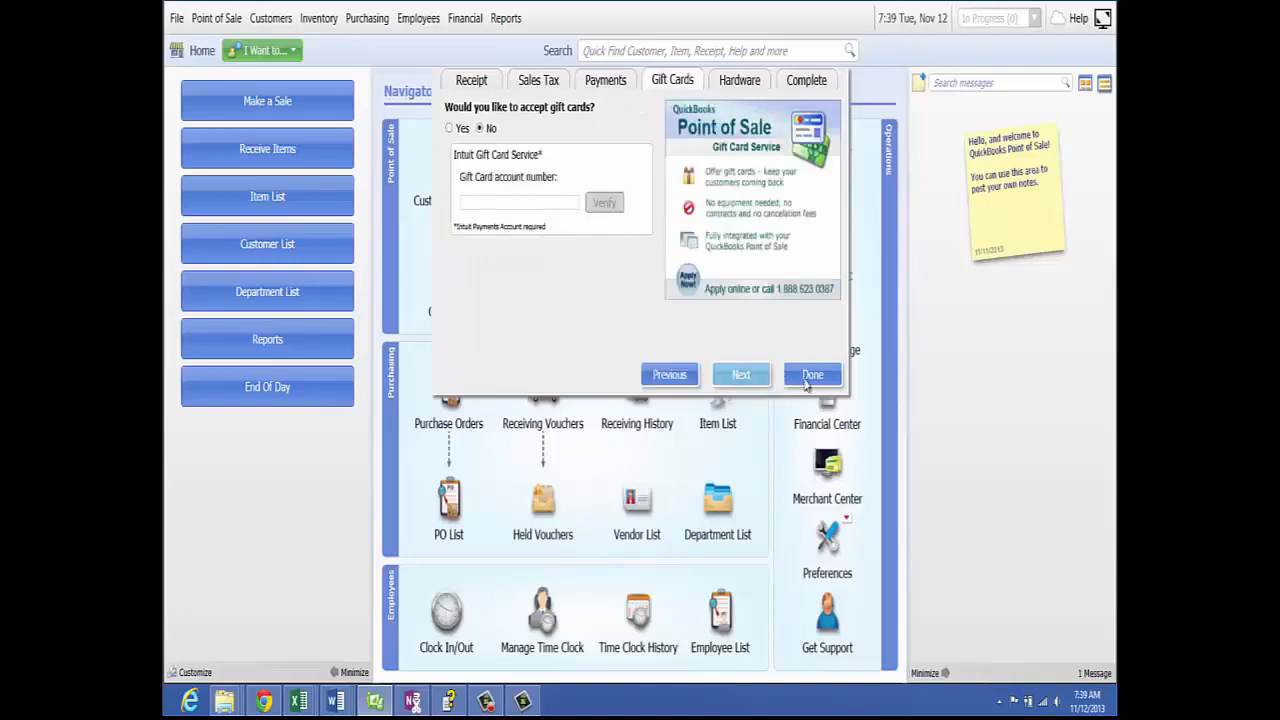
# - Leave accepting gift cards at No and continue to the Hardware page
pyautogui.click(806, 381)
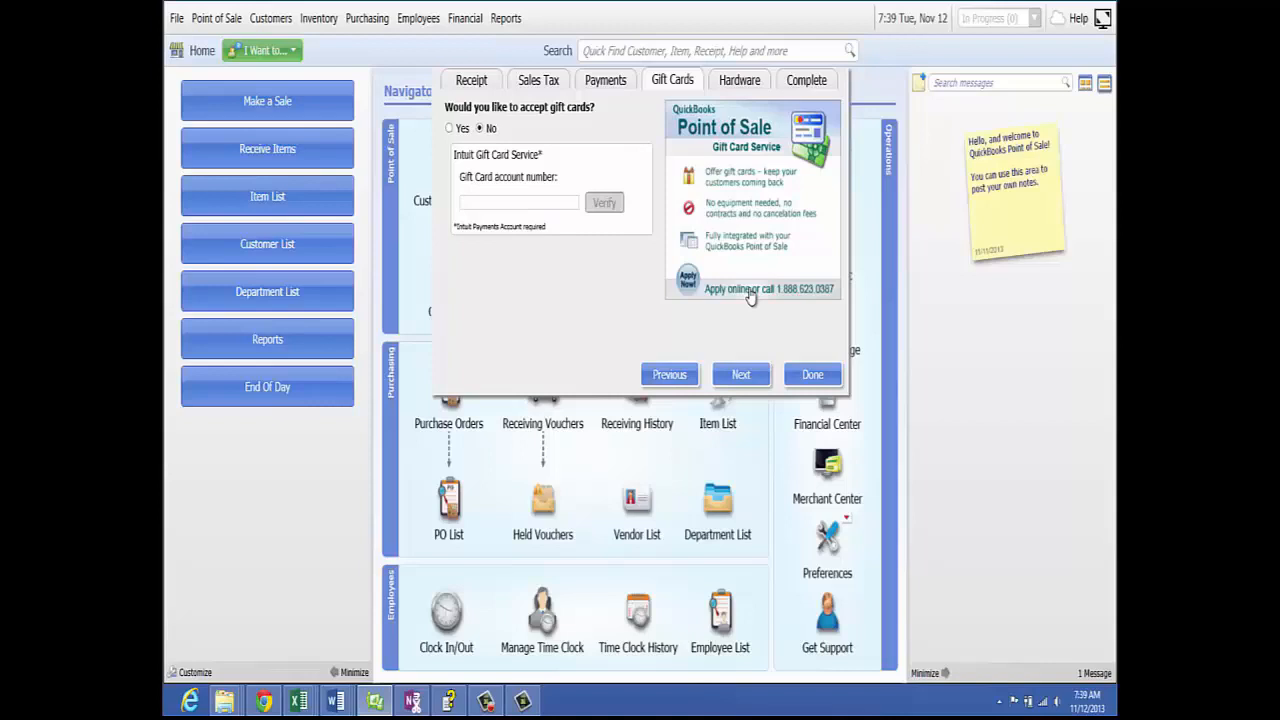
pyautogui.click(748, 380)
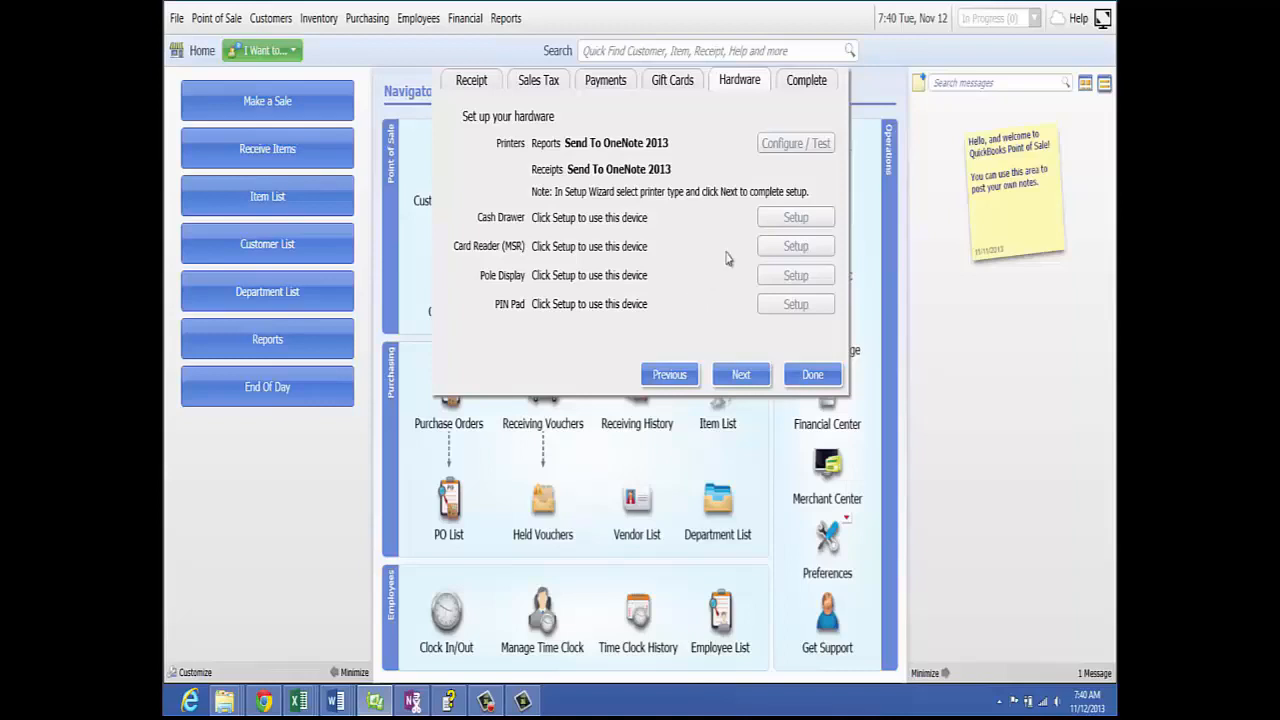
# - Launch the Hardware Setup Wizard from the Cash Drawer setup
pyautogui.click(796, 219)
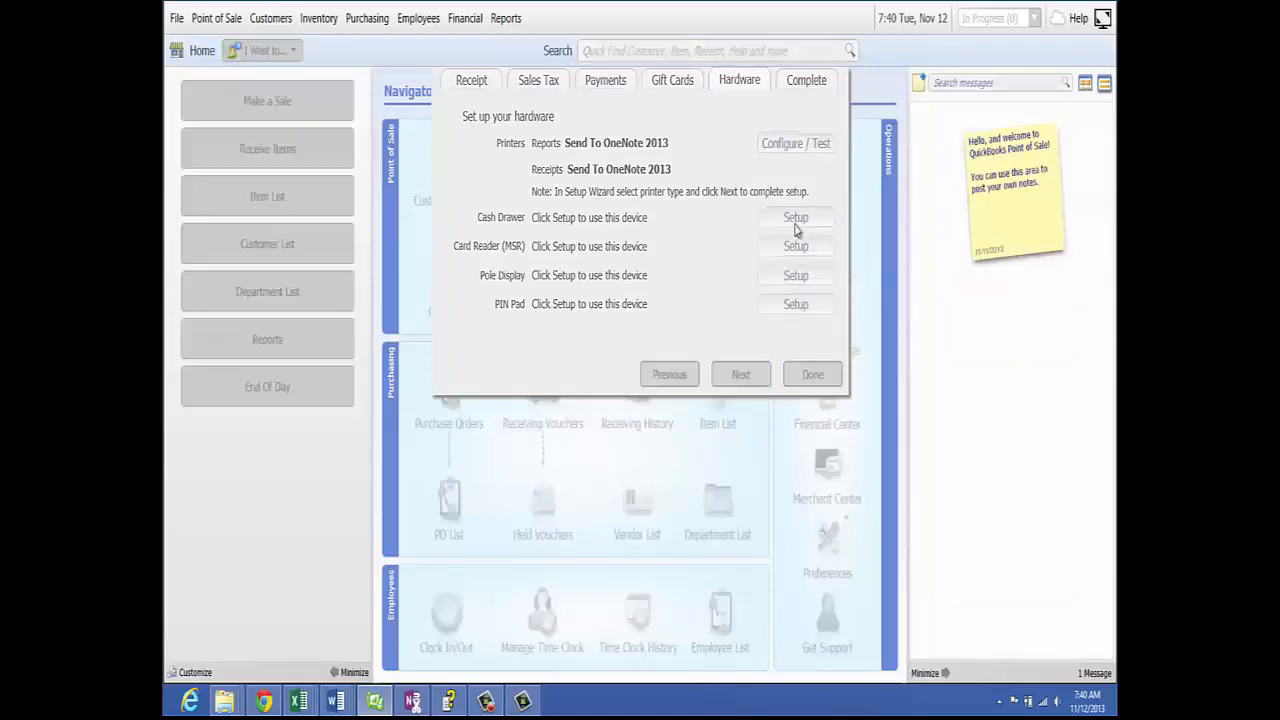
pyautogui.click(640, 396)
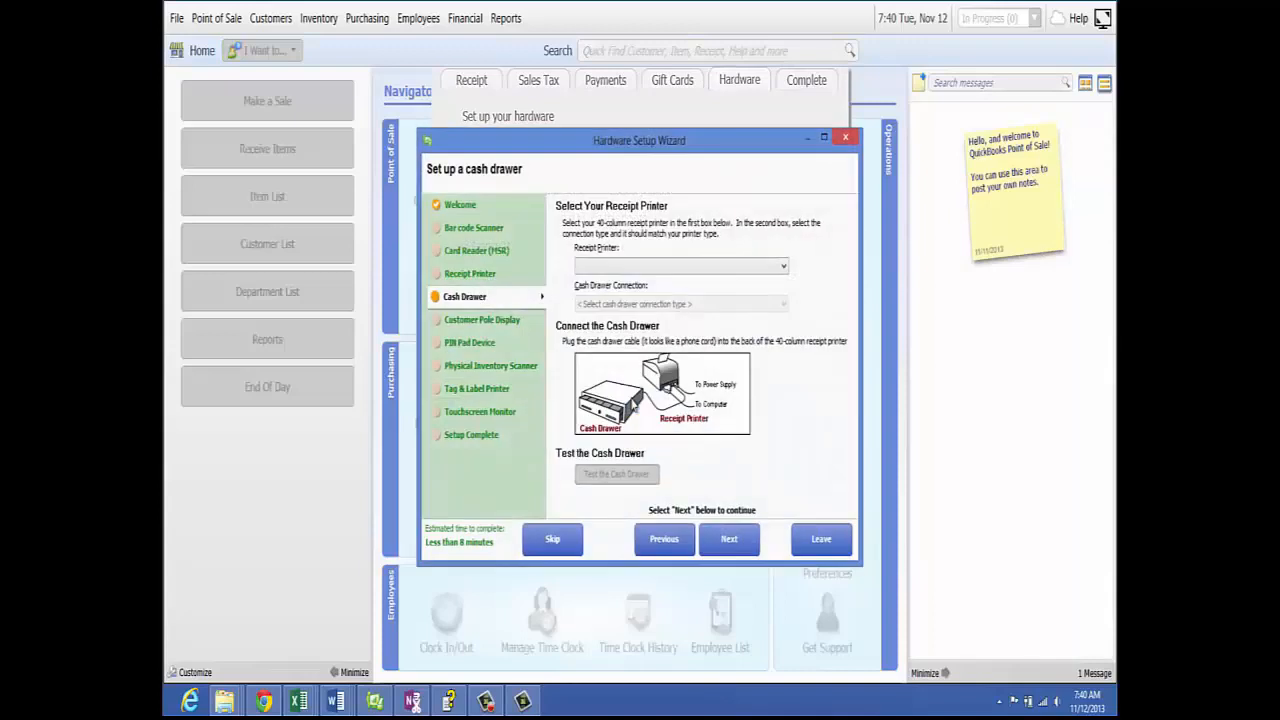